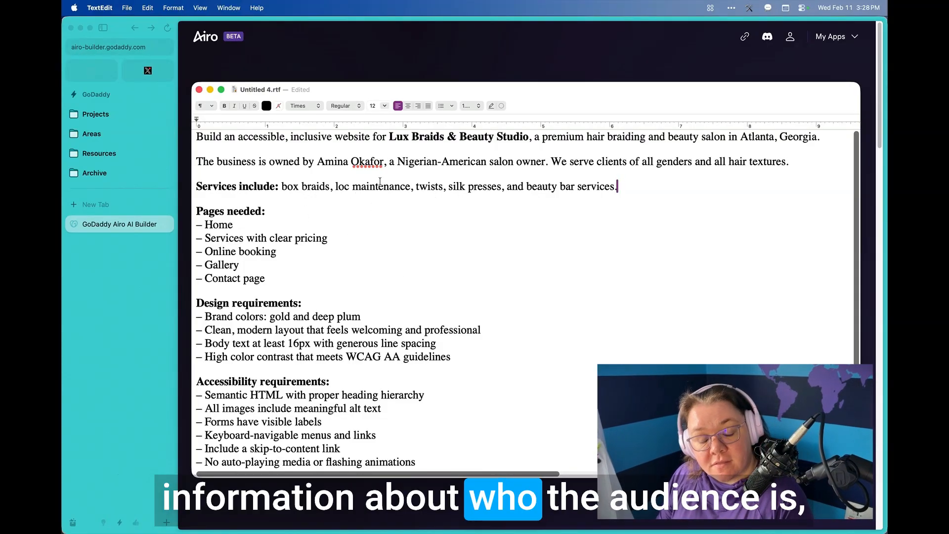
- Read through the Lux Braids & Beauty Studio website prompt and copy its entire text
scroll(366, 208, "down", 2)
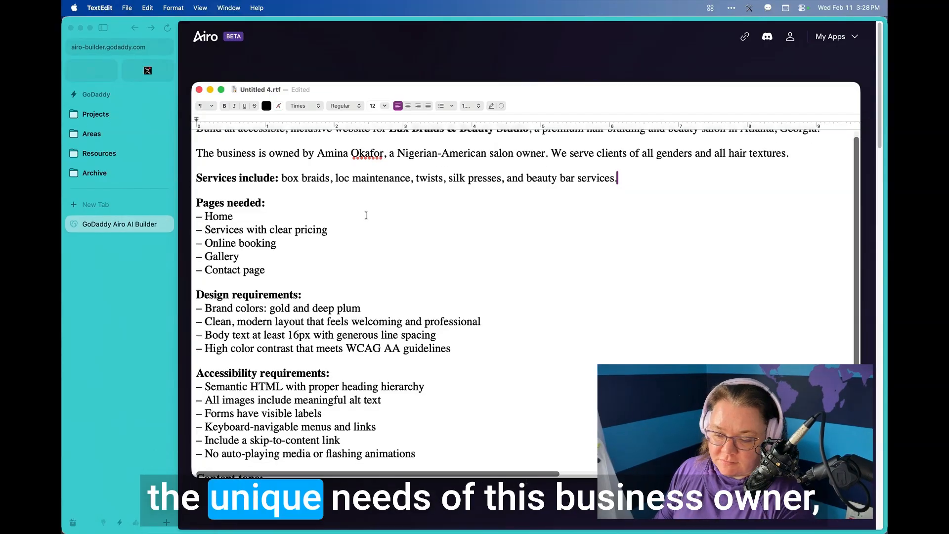
scroll(359, 219, "down", 4)
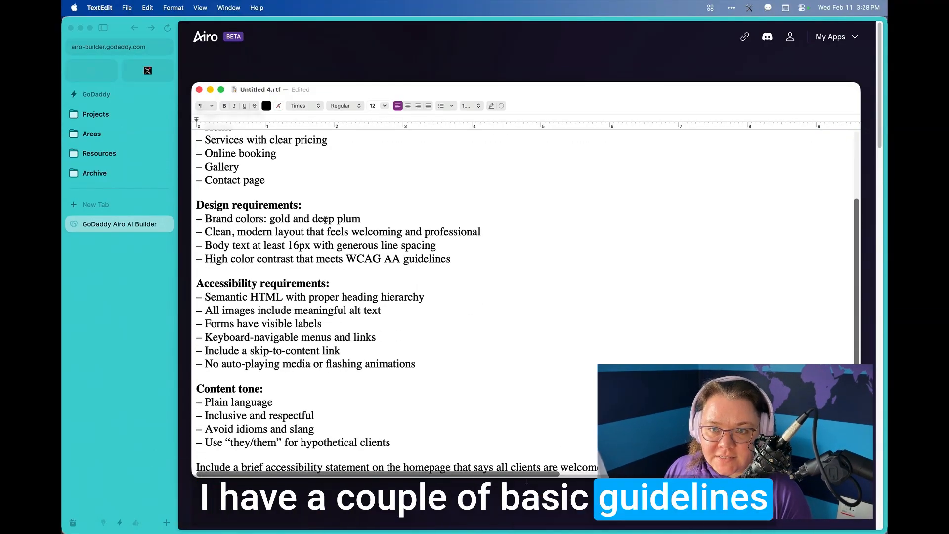
left_click(389, 212)
scroll(388, 212, "down", 1)
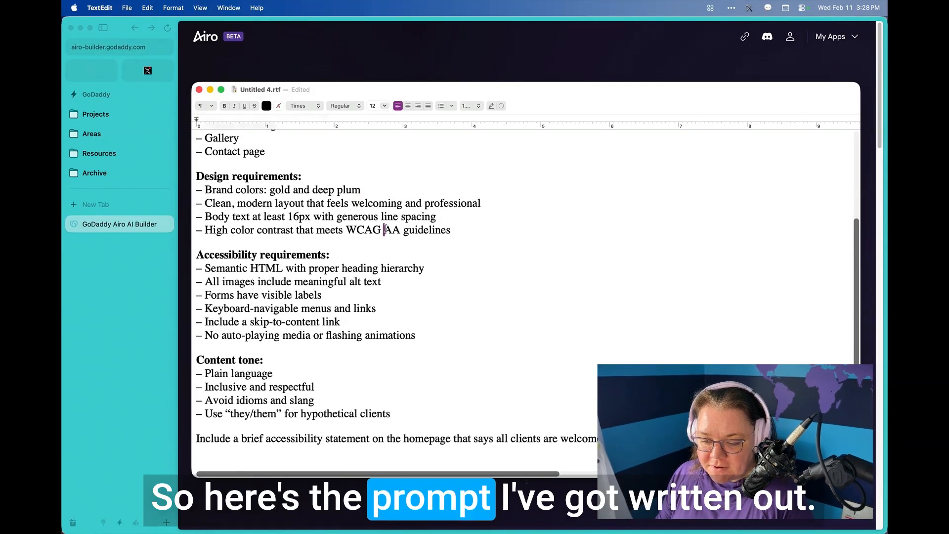
key("super+a")
key("super+c")
- Switch to the Airo builder in Arc and submit the copied website prompt as the site idea
left_click(371, 47)
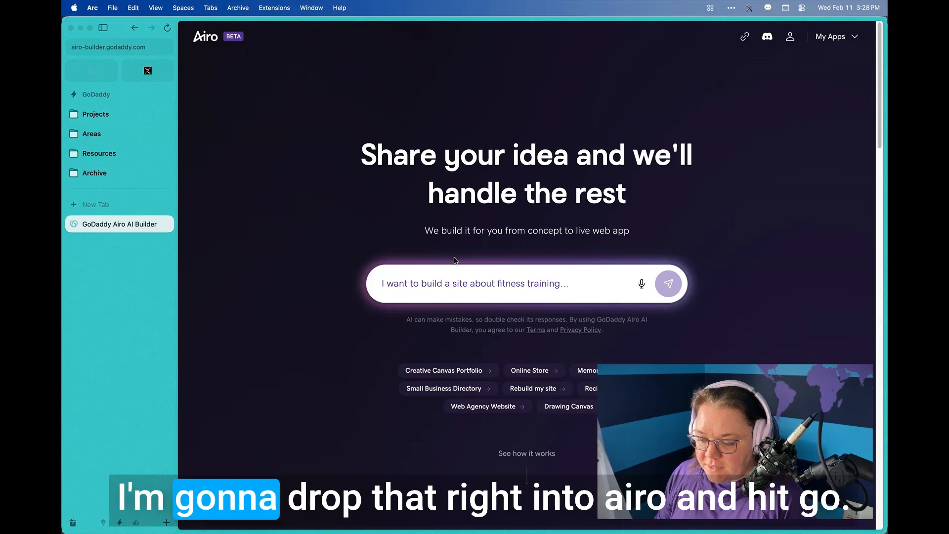
left_click(446, 280)
key("super+v")
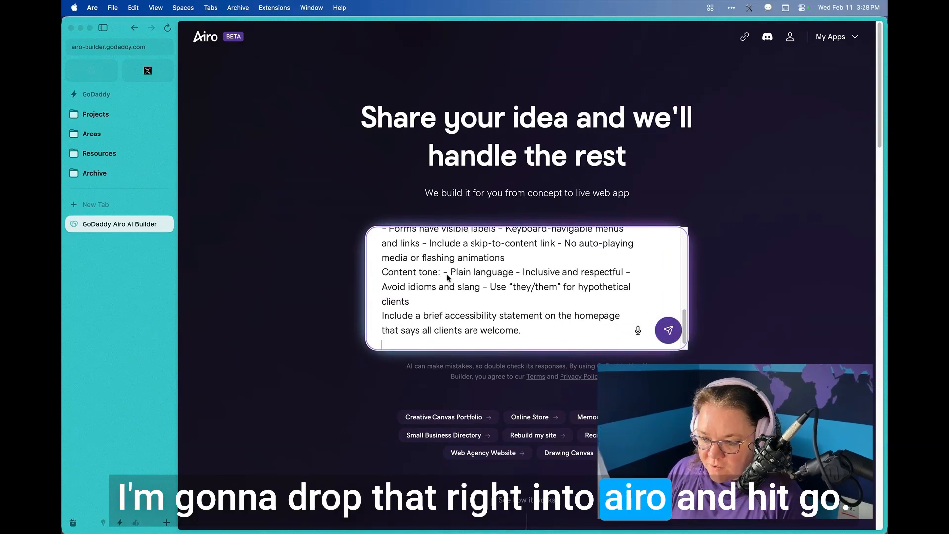
key("Return")
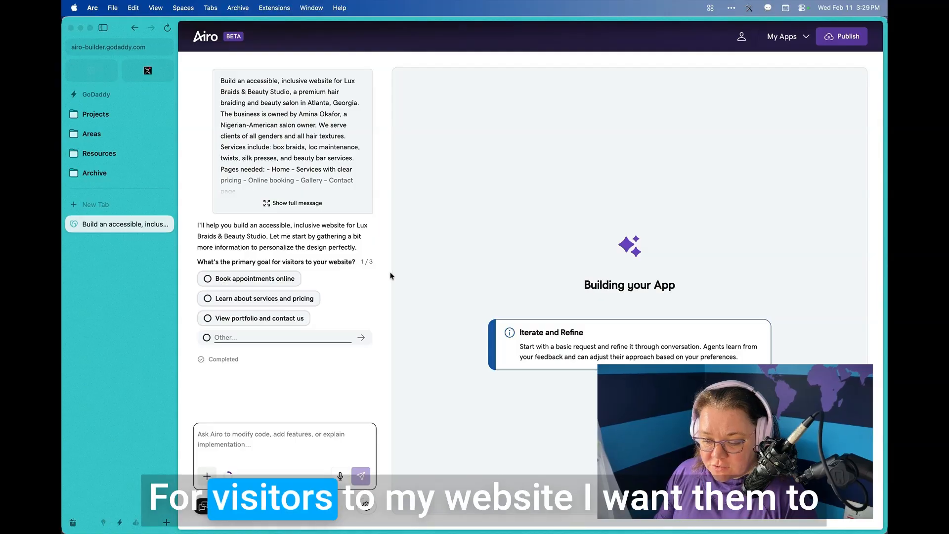
- Answer Airo's setup questions with Book appointments online, Cultural and authentic, and Use placeholder images for now
left_click(286, 279)
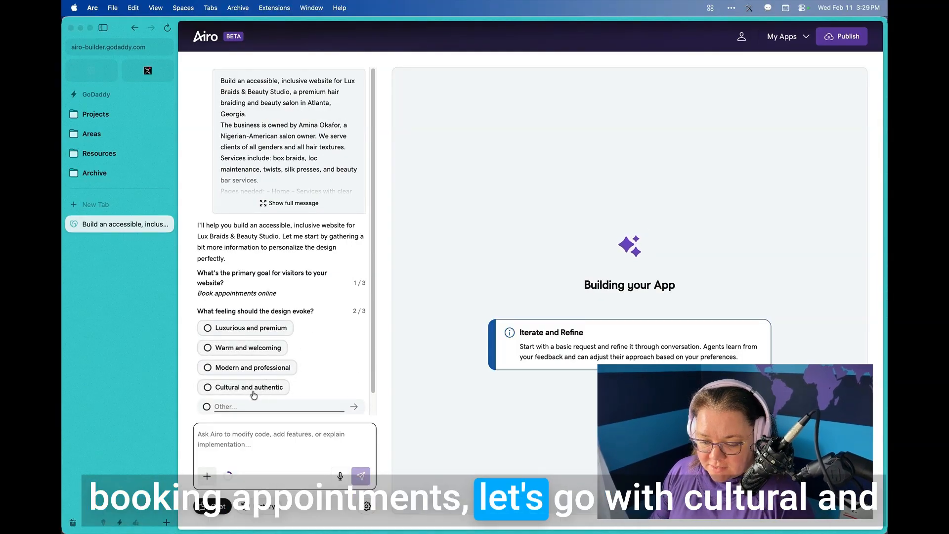
left_click(216, 390)
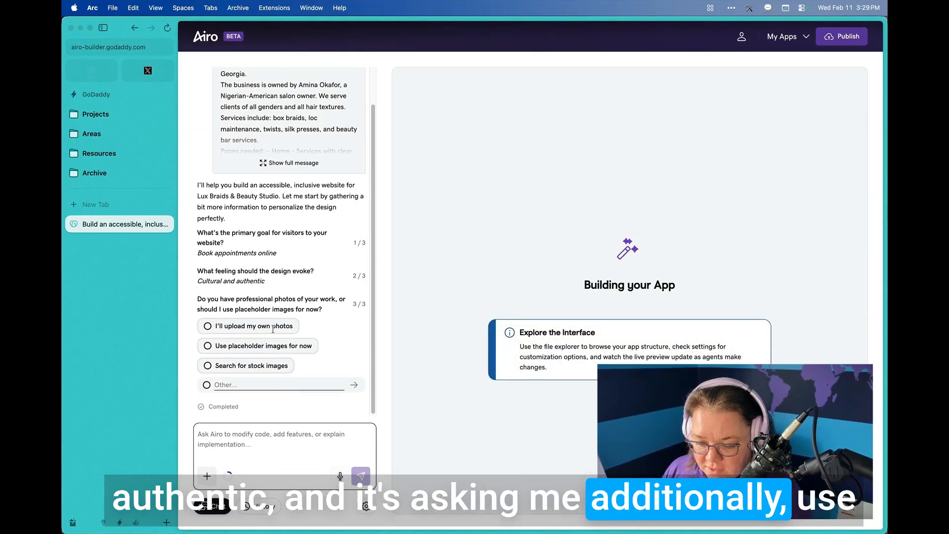
left_click(205, 345)
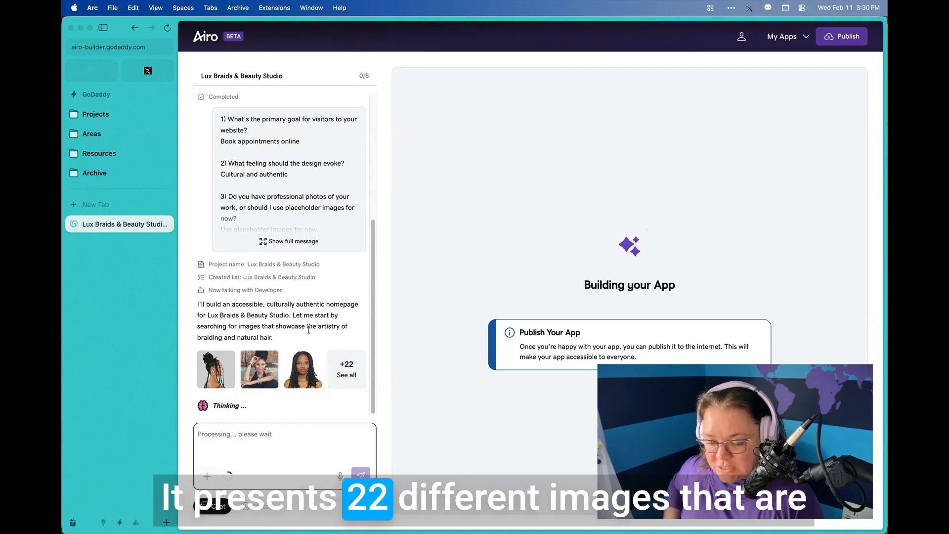
- View the full set of image search results, enlarge the fifth braids photo, and close the results
left_click(346, 369)
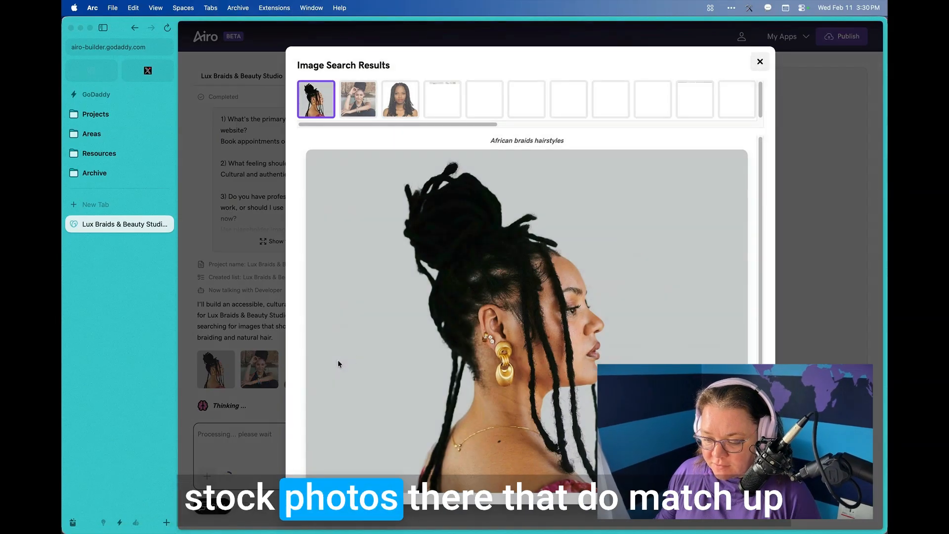
left_click(485, 106)
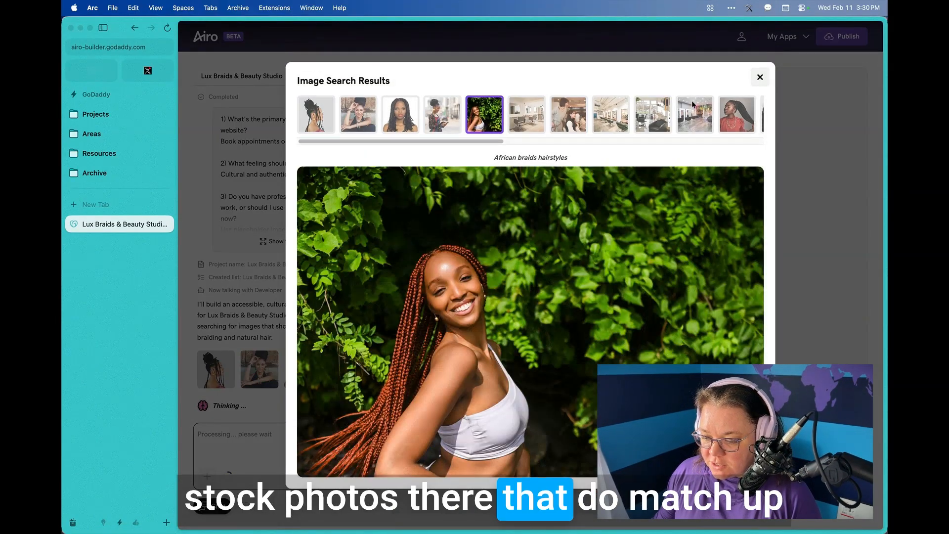
left_click(760, 78)
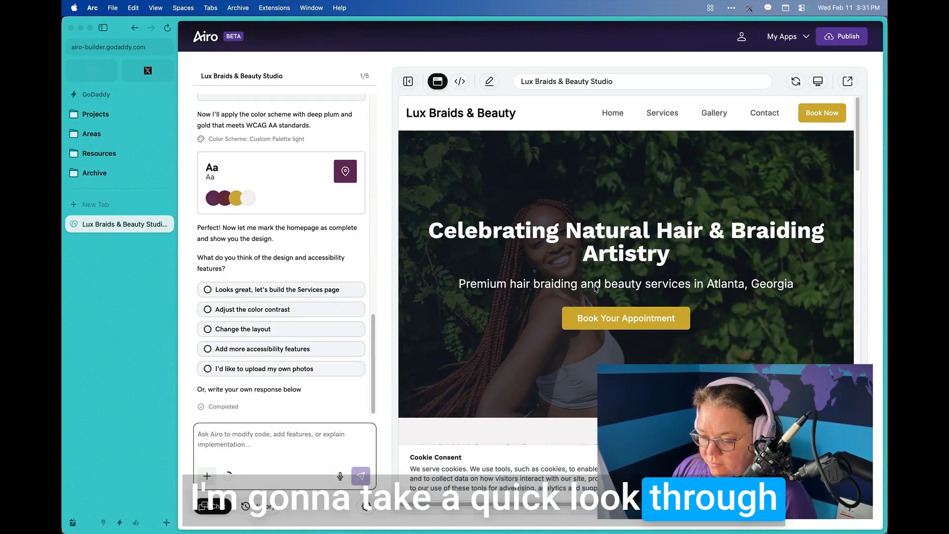
- Review the generated homepage and its Services link, and approve the design so Airo builds the Services page
scroll(596, 289, "down", 10)
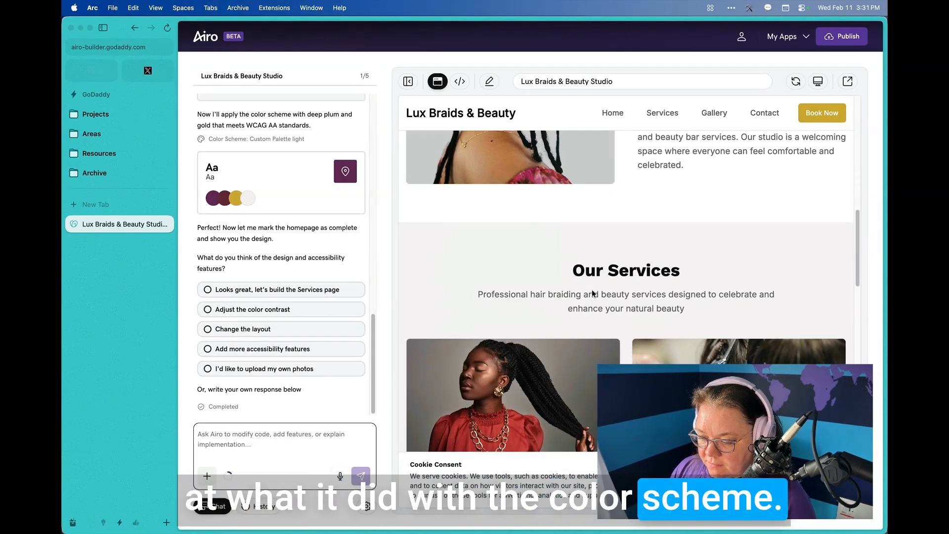
scroll(591, 289, "down", 15)
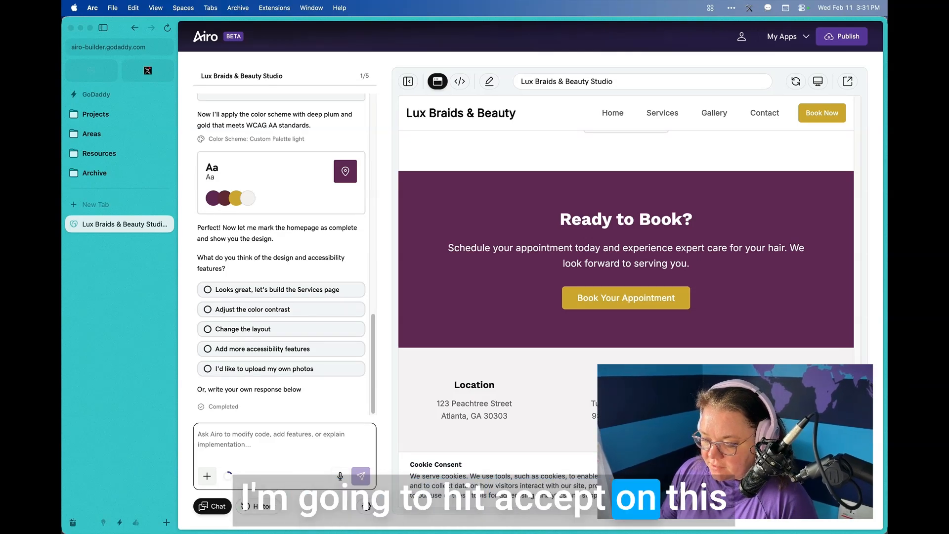
scroll(588, 327, "down", 3)
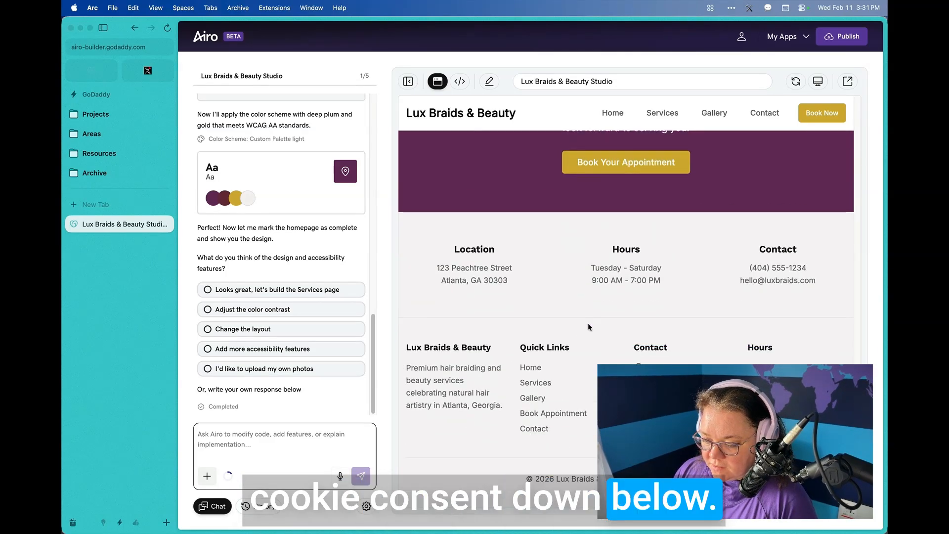
scroll(603, 237, "up", 10)
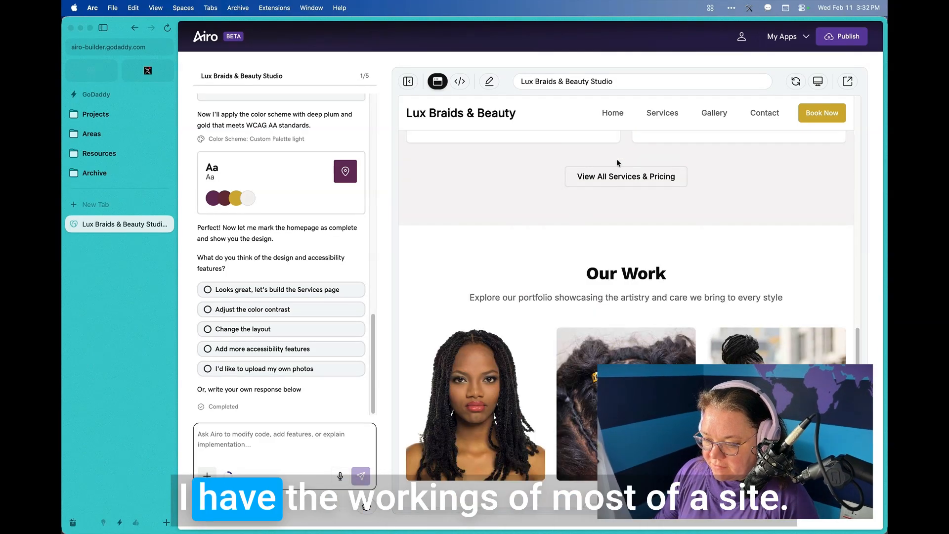
left_click(654, 113)
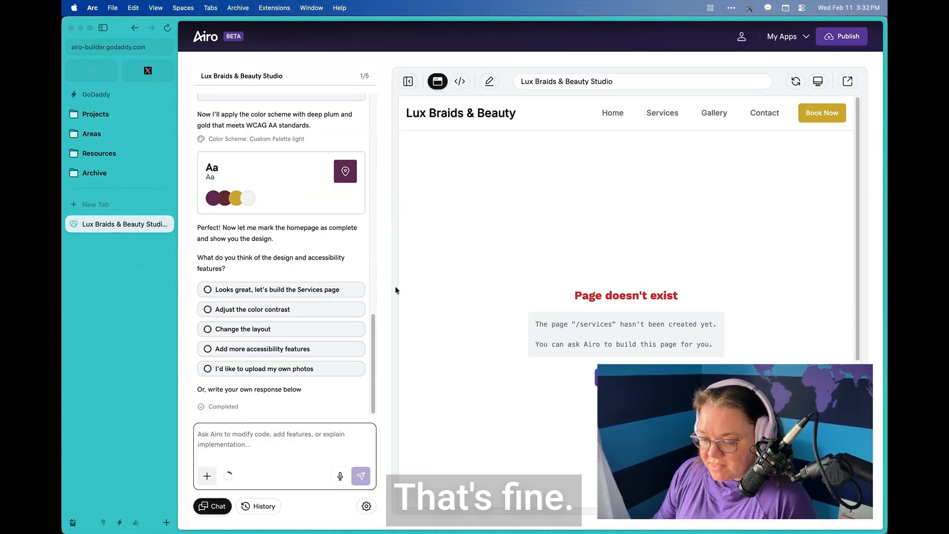
left_click(242, 290)
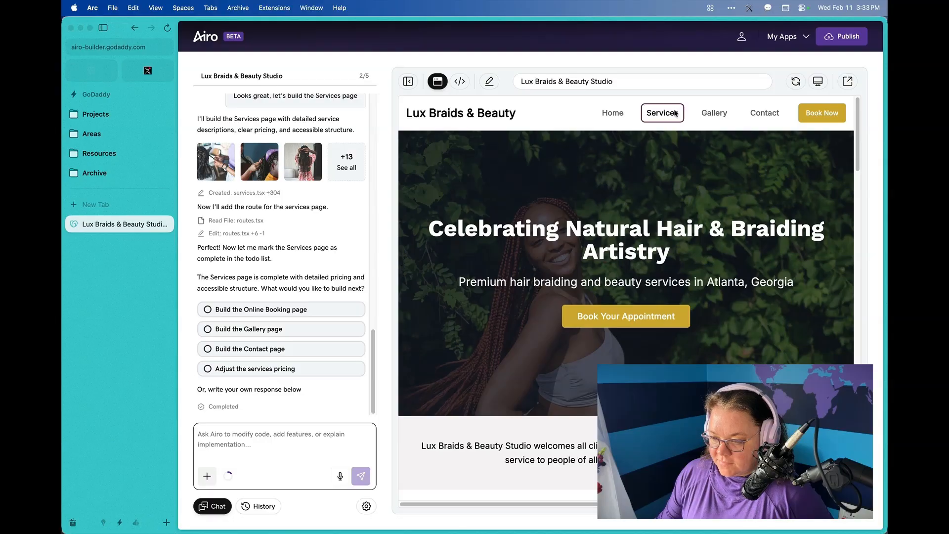
- Review the Services page's descriptions and pricing in the preview, check the Gallery link, and have Airo build the Gallery page
left_click(674, 110)
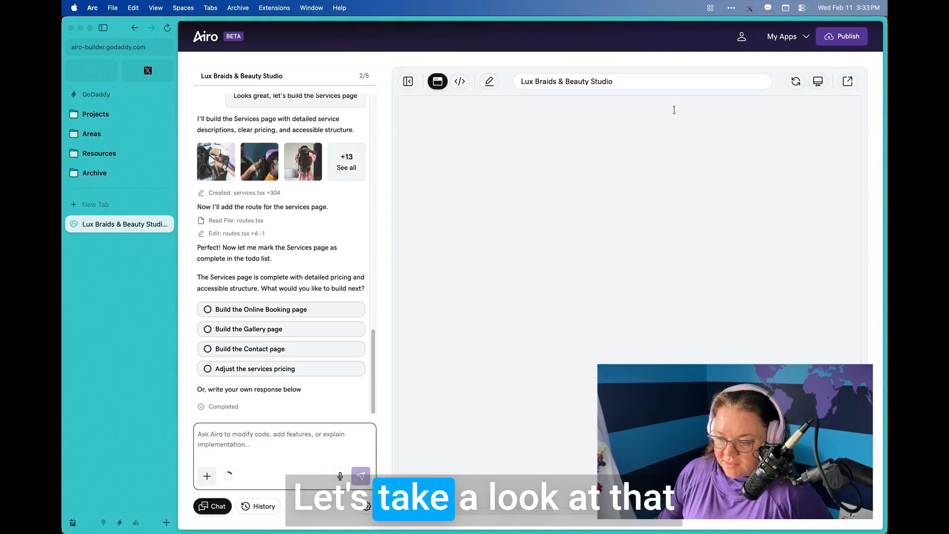
scroll(715, 272, "down", 15)
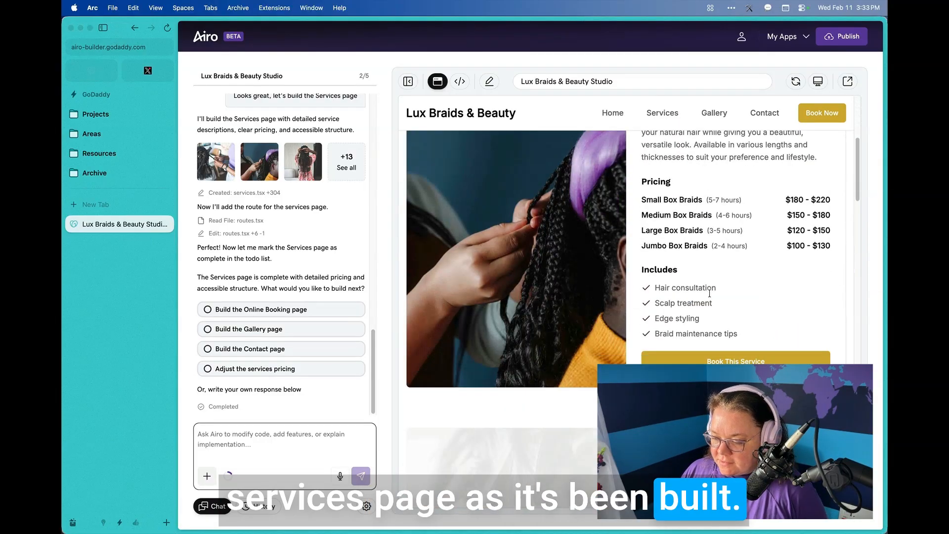
scroll(704, 294, "down", 15)
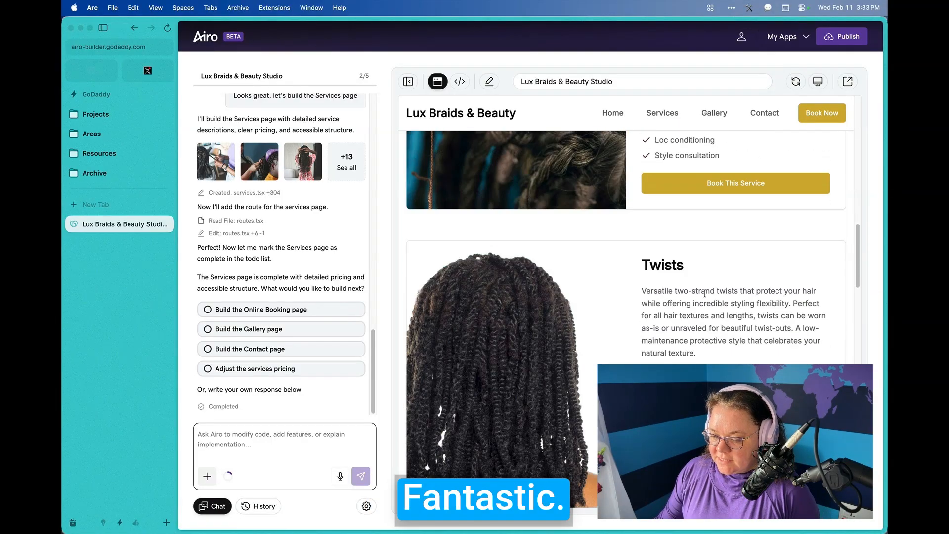
scroll(704, 294, "down", 15)
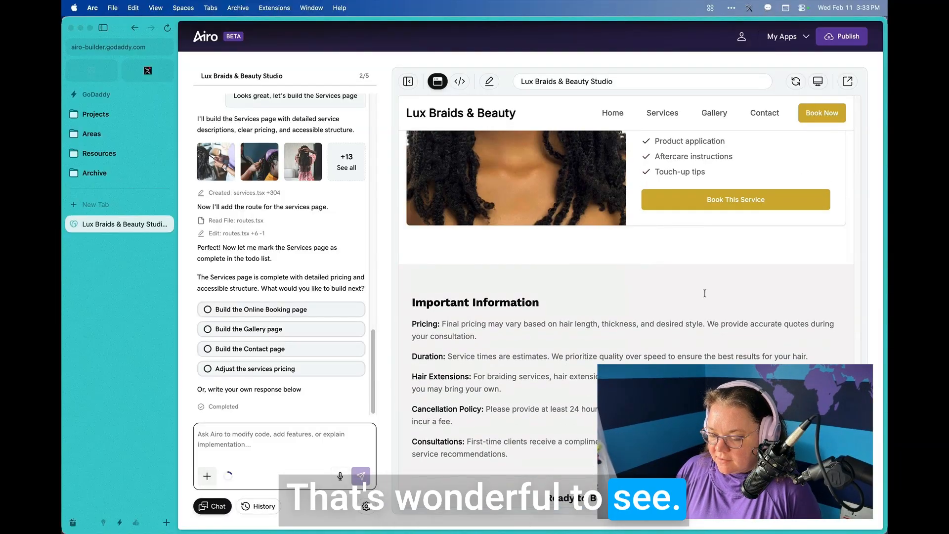
scroll(704, 294, "up", 20)
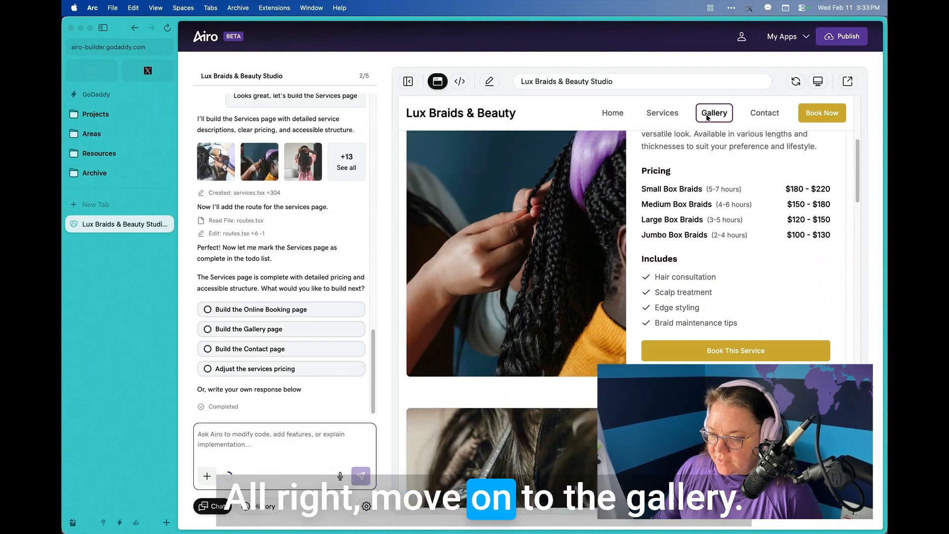
left_click(714, 113)
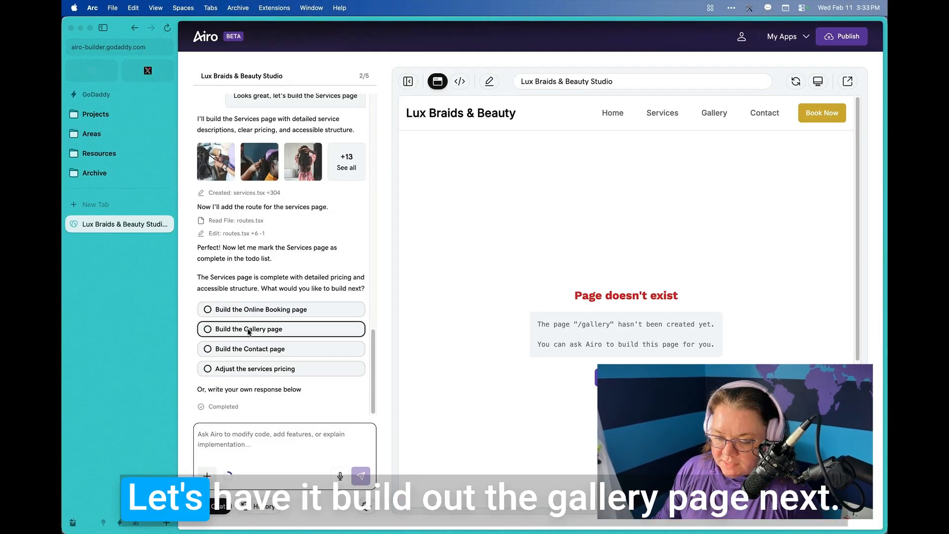
left_click(248, 330)
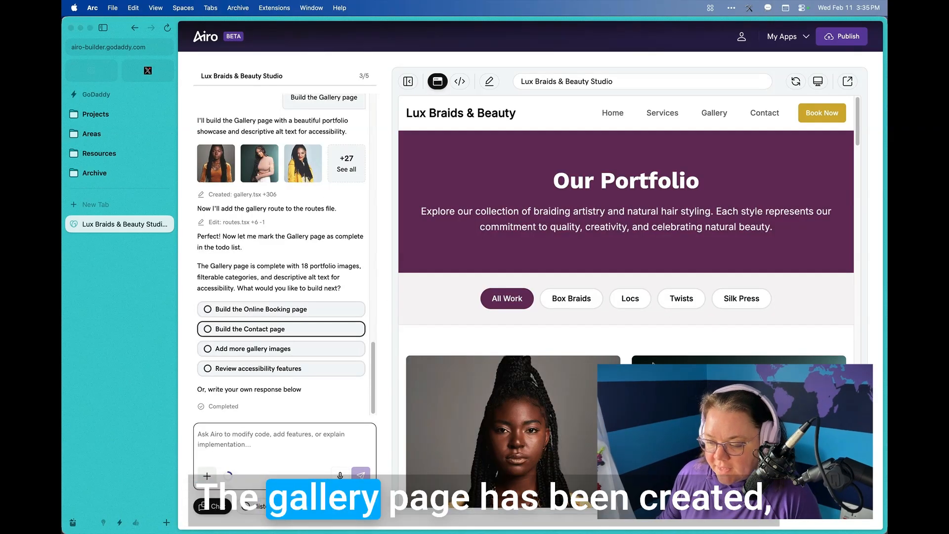
- Review the Gallery page's portfolio photos and the caption on the second image, and have Airo build the Contact page
scroll(652, 364, "down", 5)
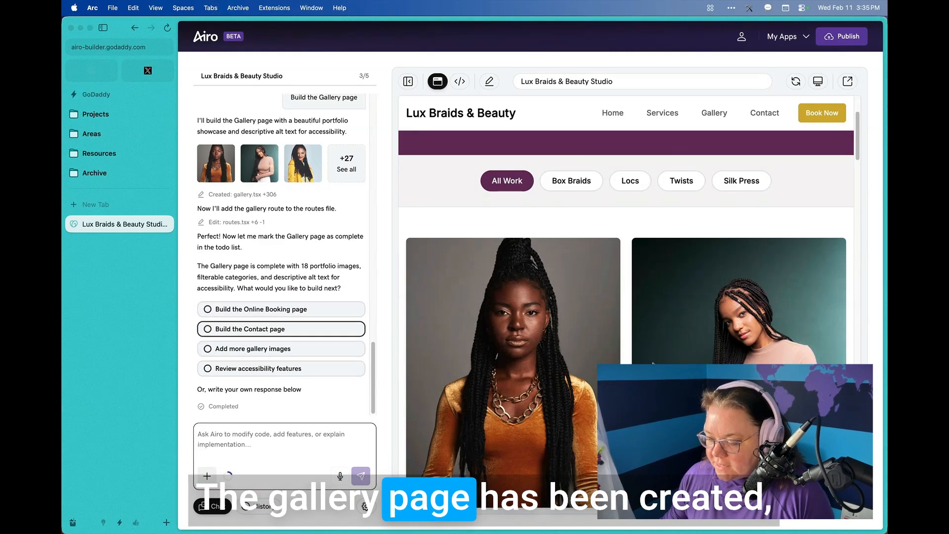
scroll(653, 364, "down", 5)
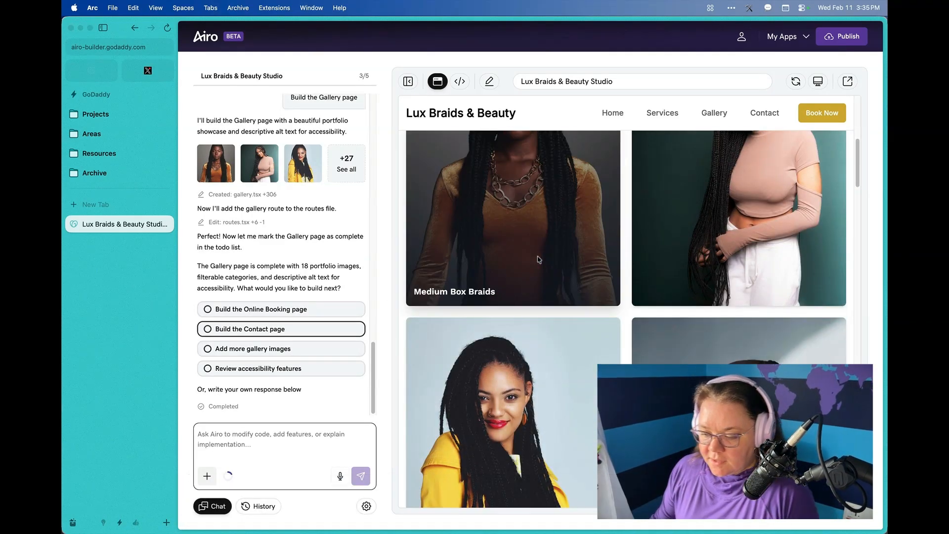
scroll(618, 272, "up", 2)
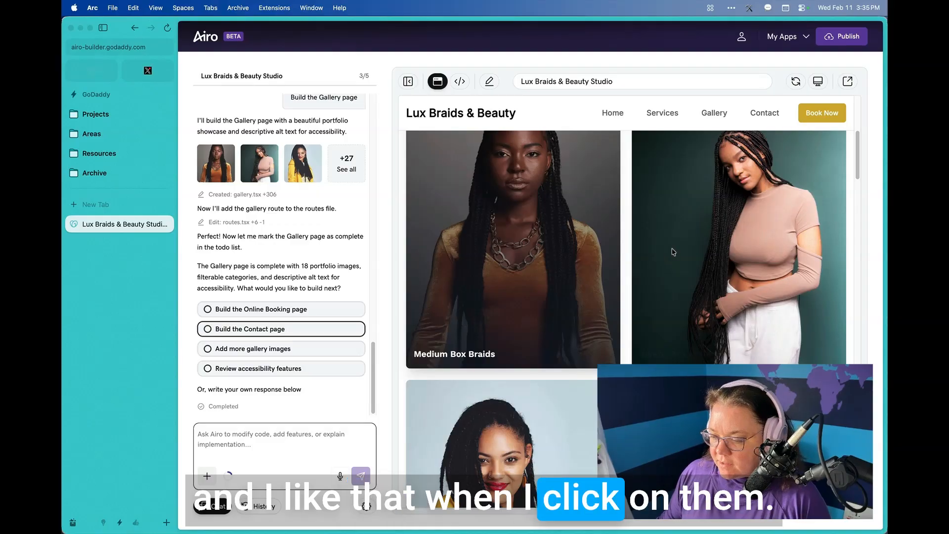
left_click_drag(641, 354, 729, 356)
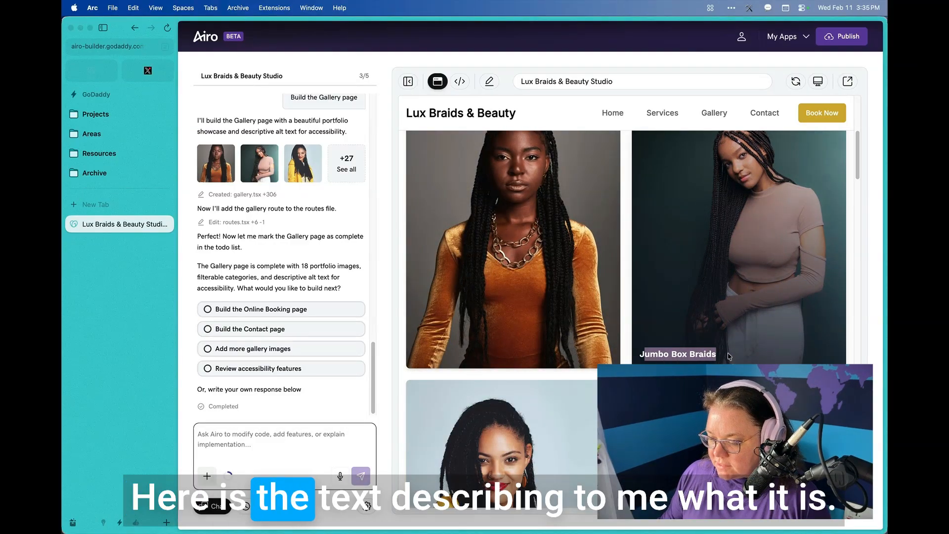
scroll(562, 297, "down", 10)
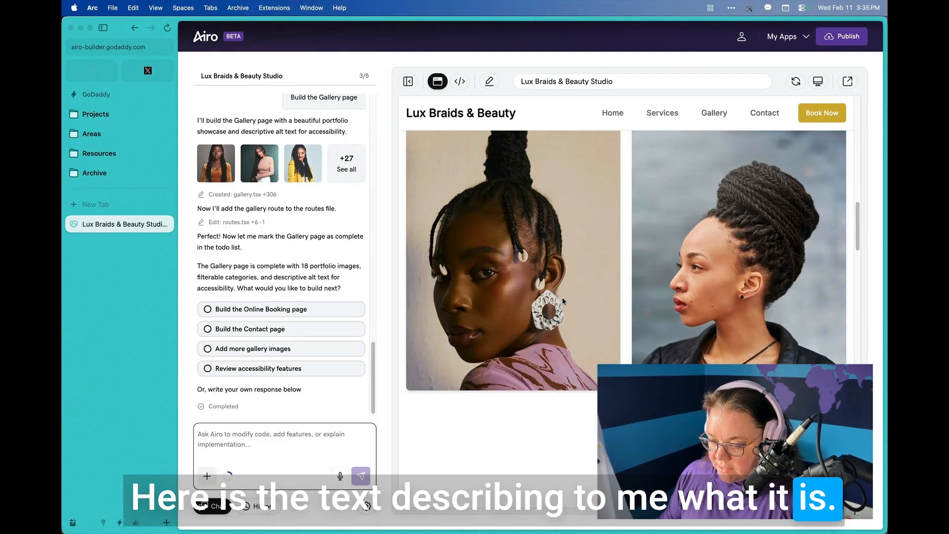
scroll(569, 306, "down", 5)
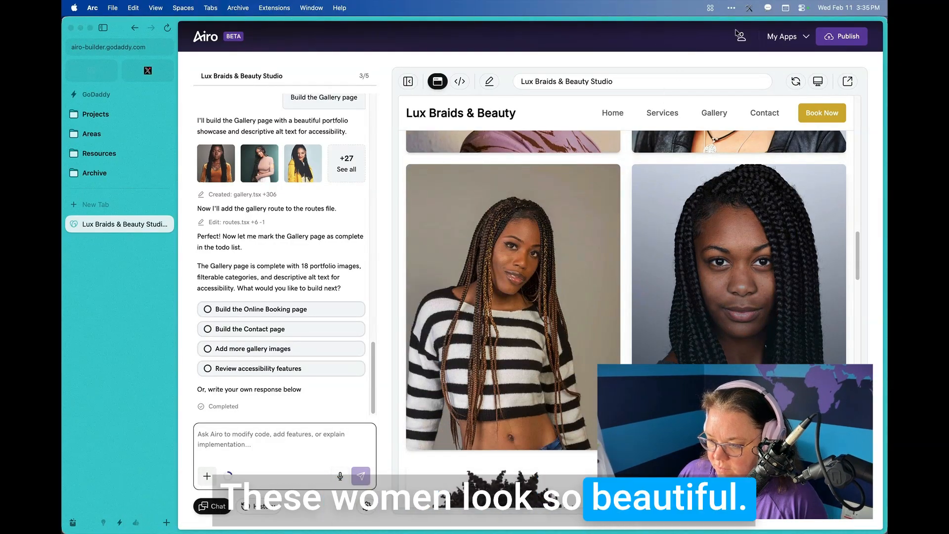
left_click(260, 329)
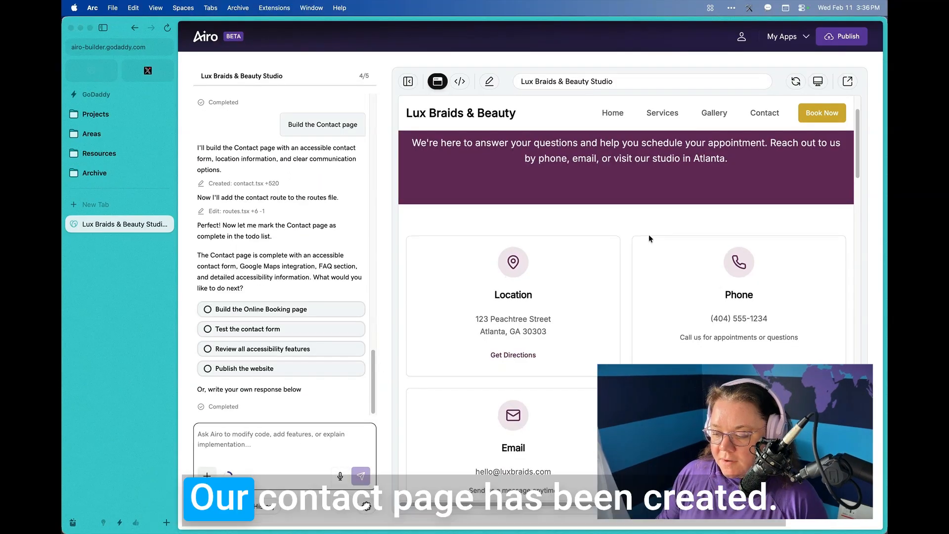
- Review the Contact page's details and message form, and select the Location card's address in element editing mode
scroll(648, 236, "down", 3)
scroll(648, 234, "down", 3)
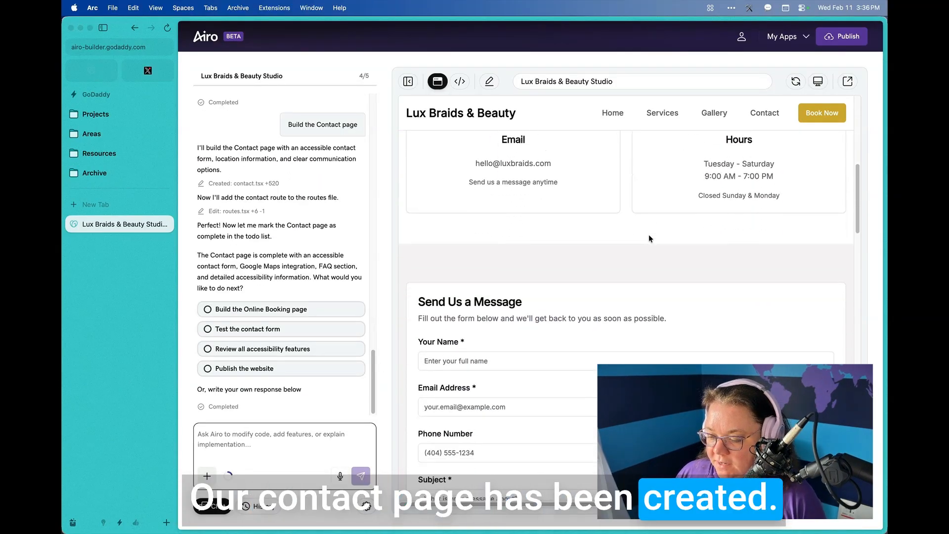
scroll(648, 235, "down", 1)
scroll(648, 235, "up", 5)
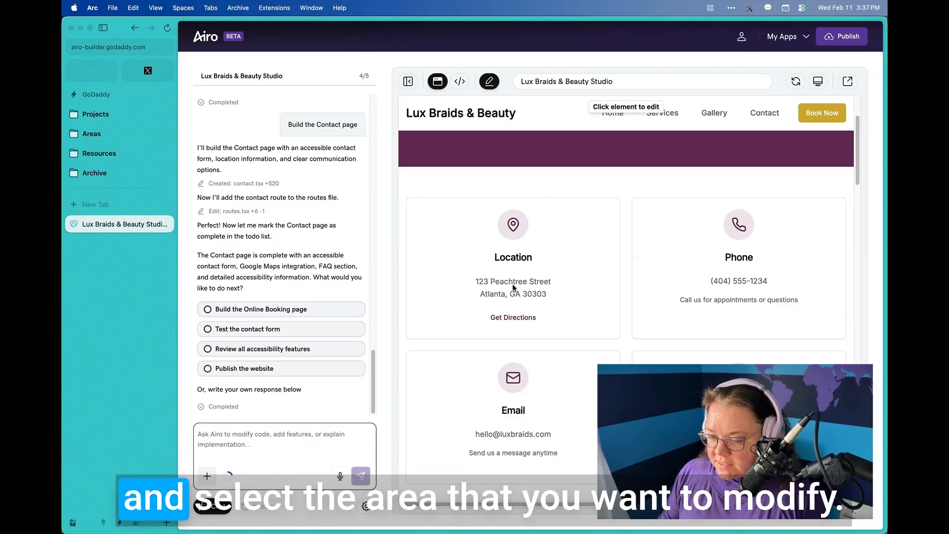
left_click(563, 289)
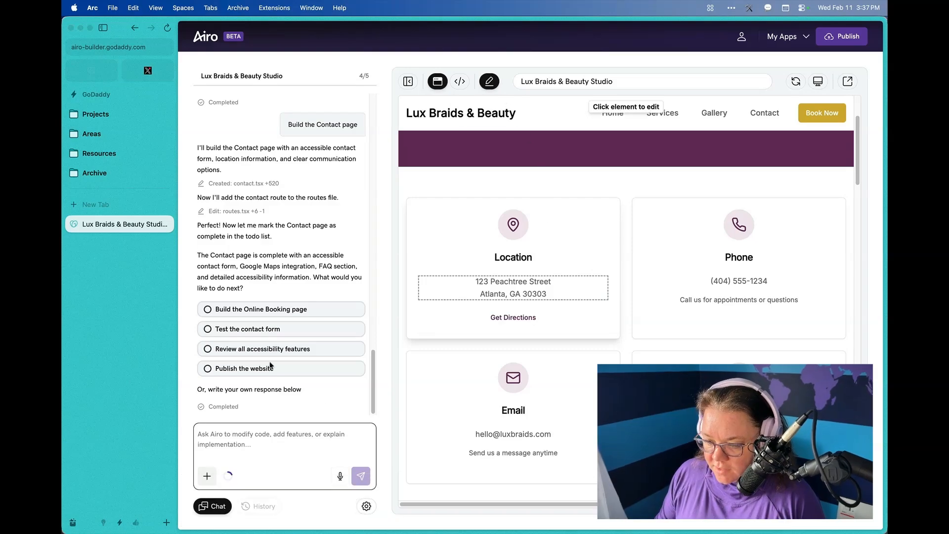
- Have Airo build the Online Booking page and review its service choices, date and time fields, and client information form
left_click(280, 310)
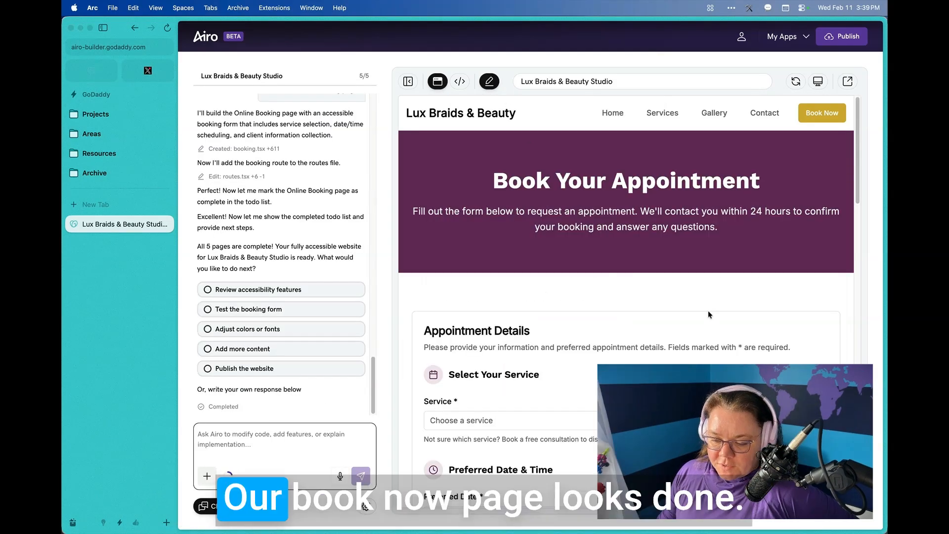
scroll(708, 314, "down", 3)
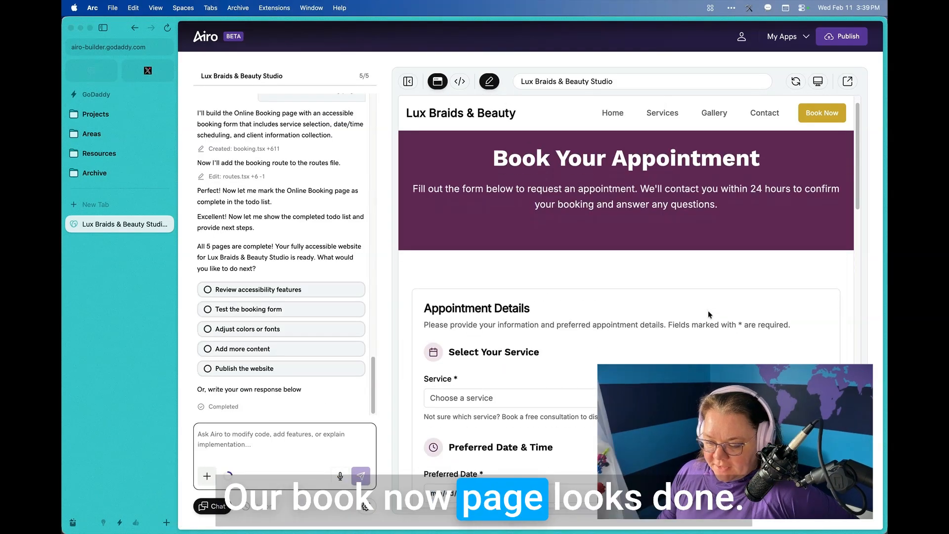
left_click(514, 253)
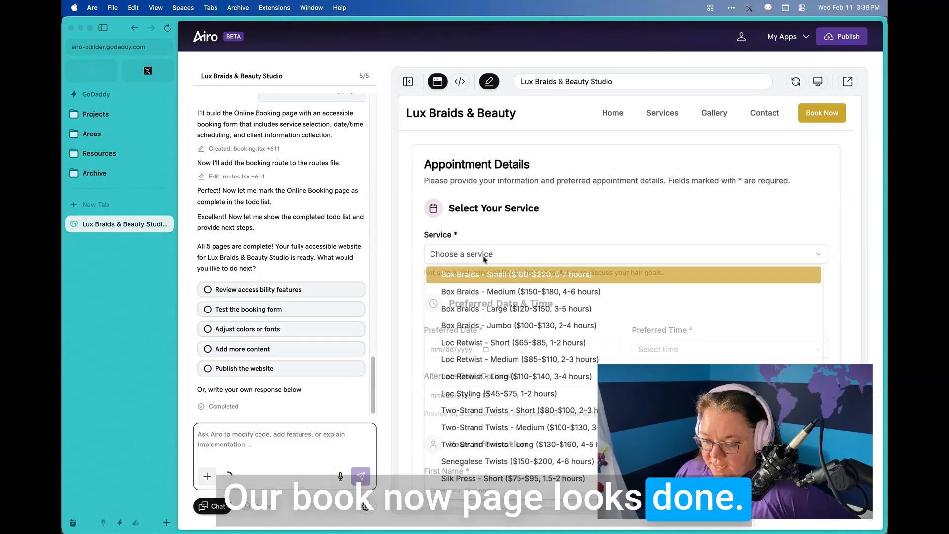
left_click(560, 230)
left_click(559, 254)
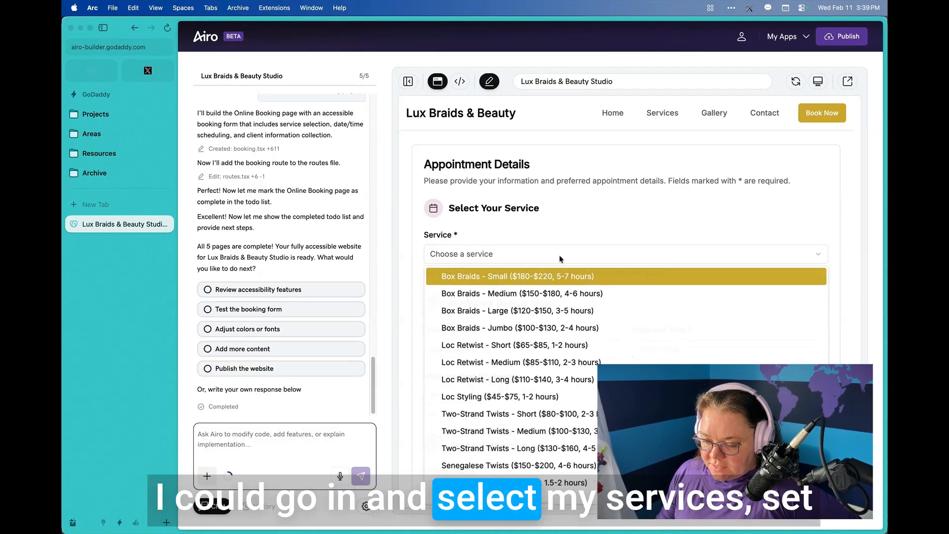
left_click(581, 199)
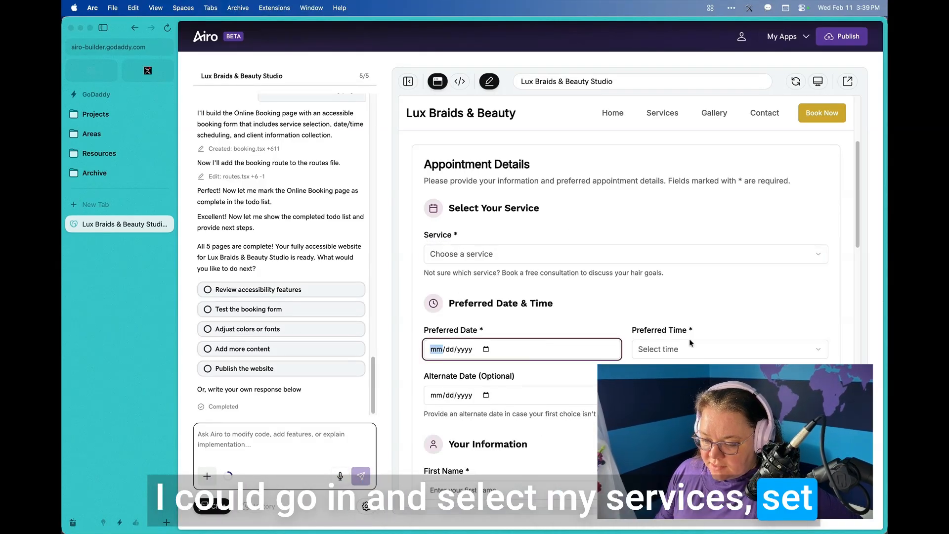
scroll(561, 287, "down", 5)
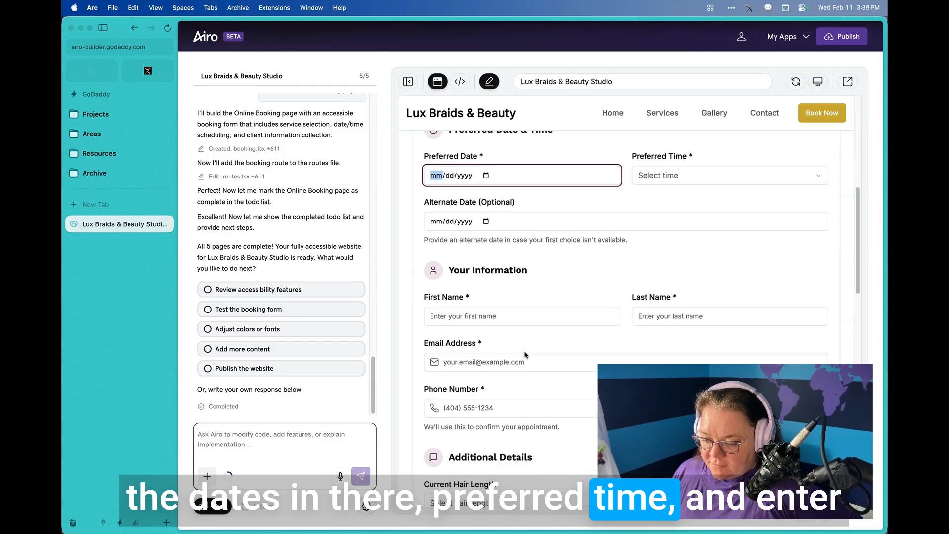
scroll(524, 354, "down", 8)
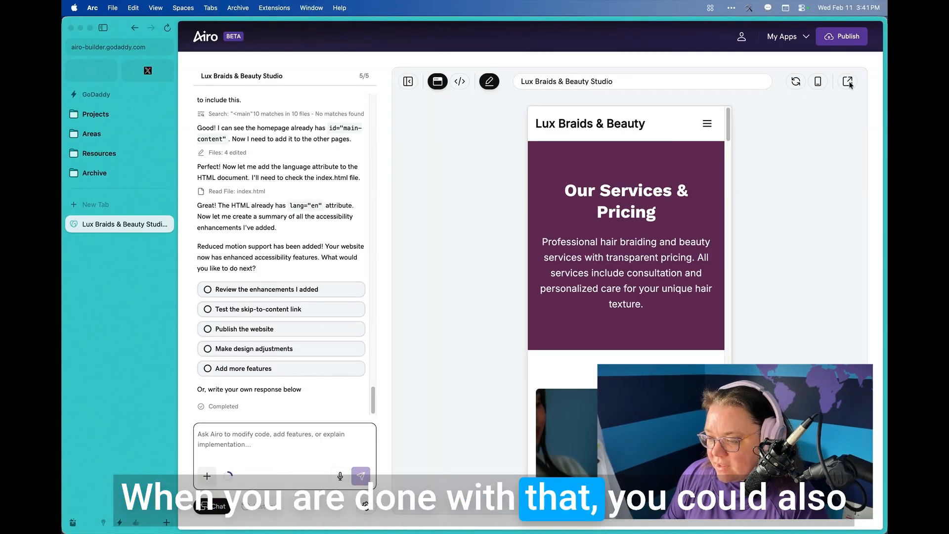
- Preview the full website in its own browser tab and look through the homepage's service and portfolio sections
left_click(849, 83)
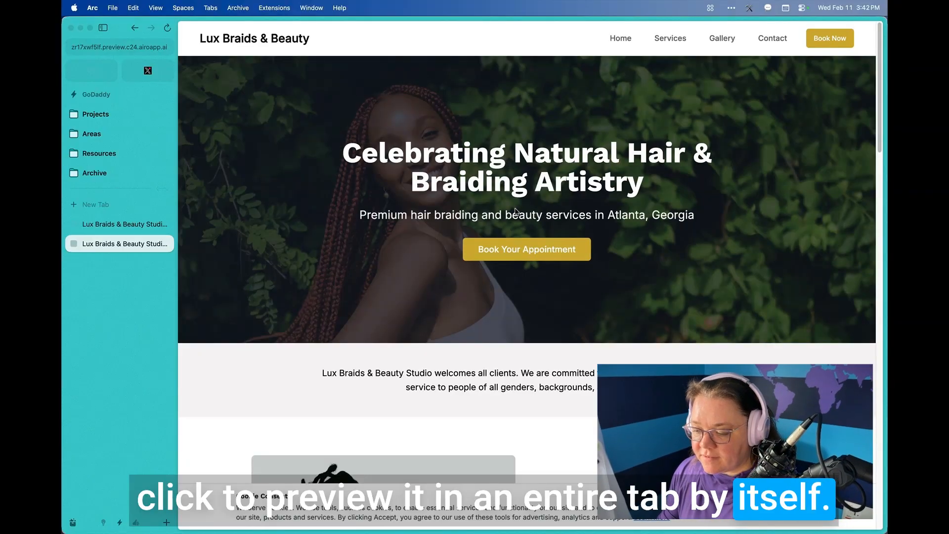
scroll(510, 213, "down", 10)
scroll(510, 213, "down", 8)
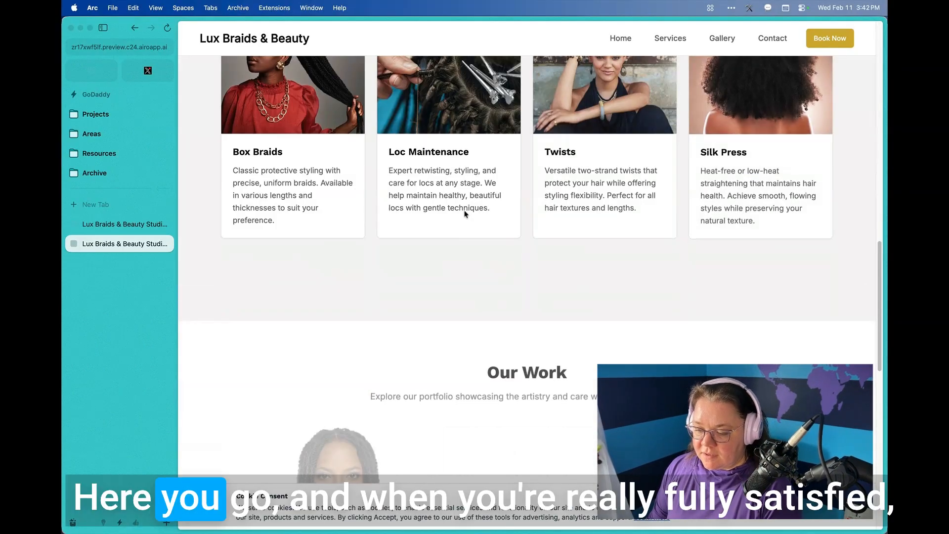
- Return to the Airo builder and submit the feedback survey with a rating of 7 - Very Positive
left_click(117, 224)
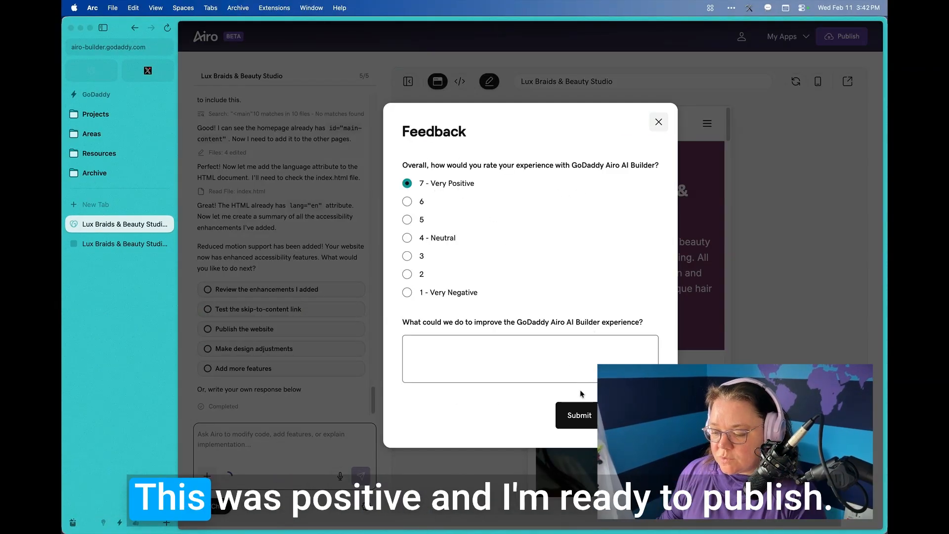
left_click(579, 415)
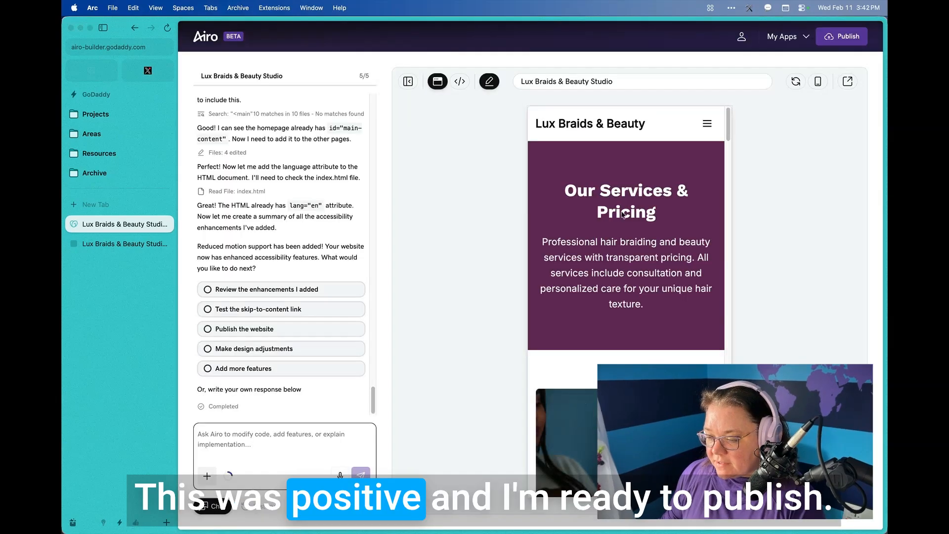
- Publish the website, skip the optional go-live features, and republish the app
left_click(841, 36)
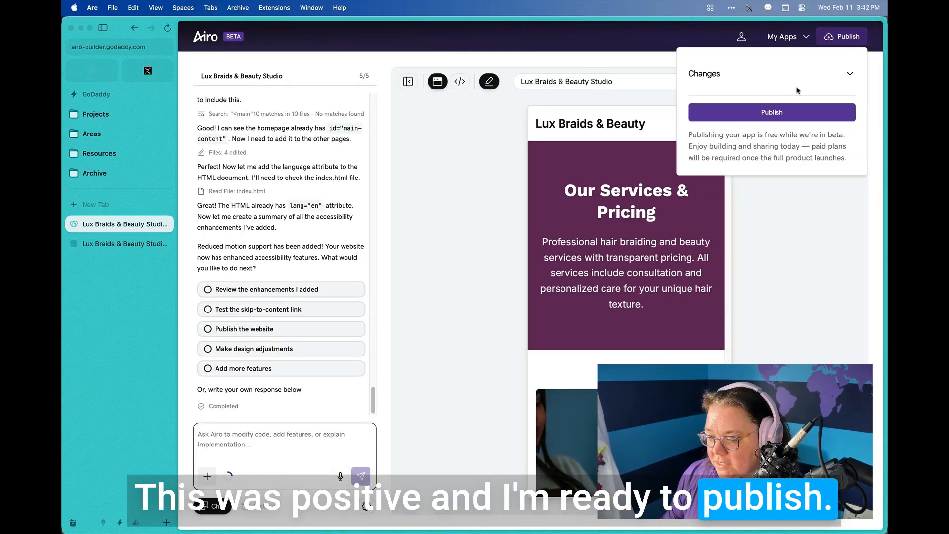
left_click(788, 114)
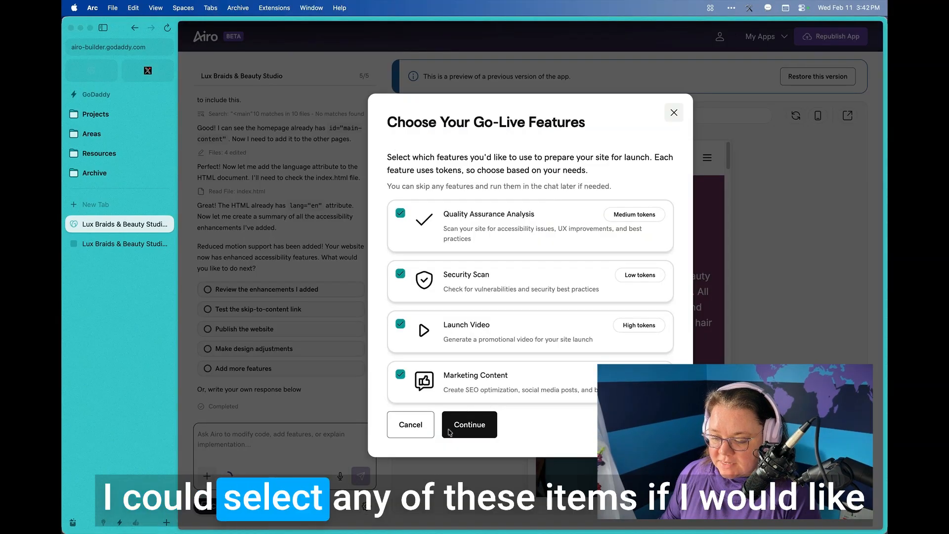
left_click(402, 424)
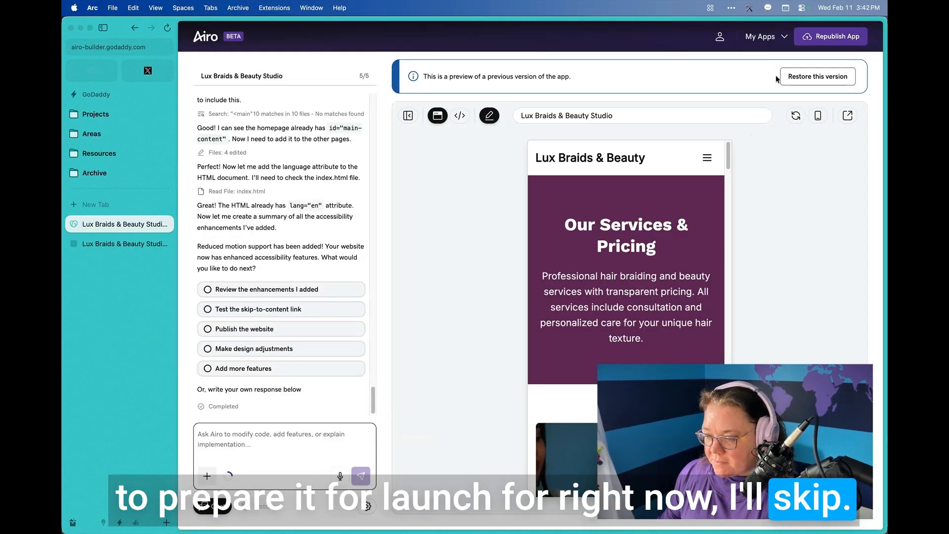
left_click(833, 36)
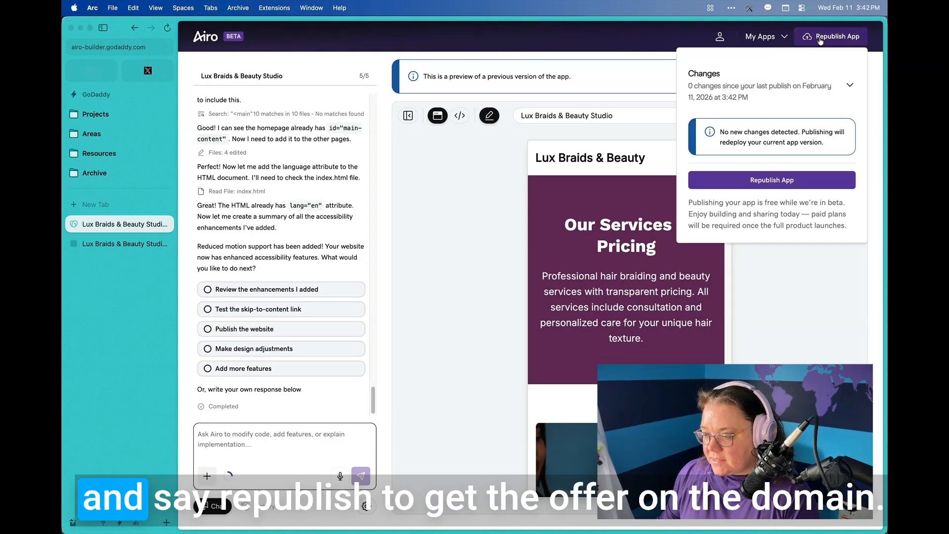
left_click(780, 180)
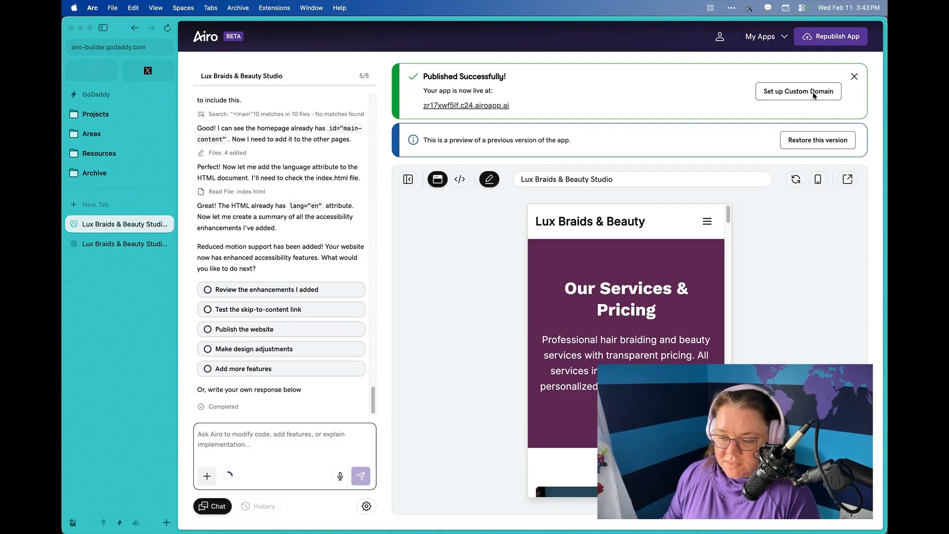
- Open the custom domain setup and enter "lux braids" as the domain wanted for the website
left_click(799, 91)
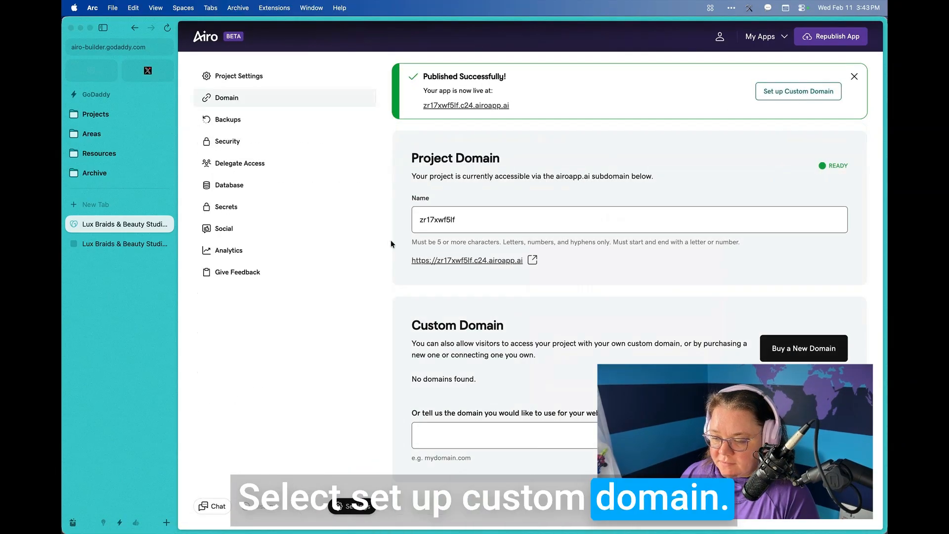
left_click(482, 434)
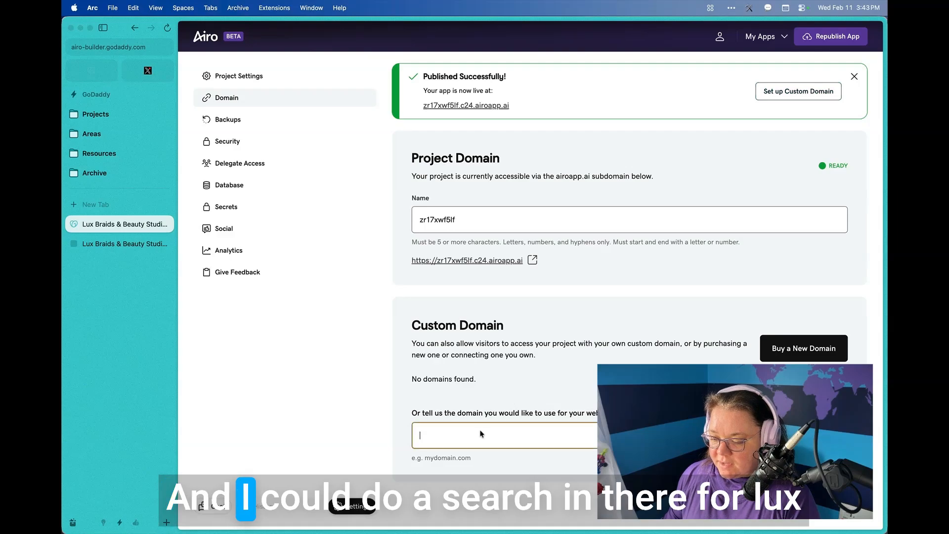
type("lux braids")
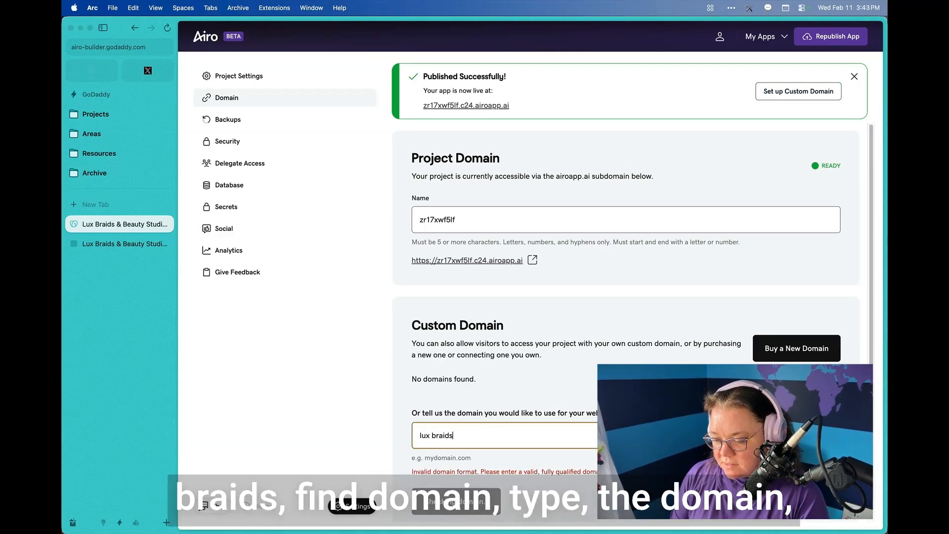
- Go to GoDaddy's domain purchase page and search for available domains matching "lux braids"
left_click(796, 348)
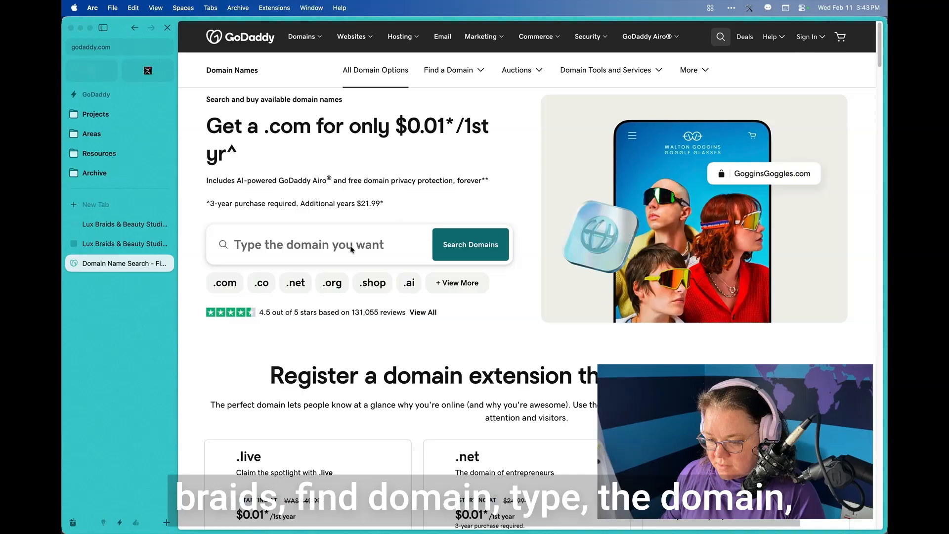
left_click(350, 245)
type("lux braids")
left_click(469, 245)
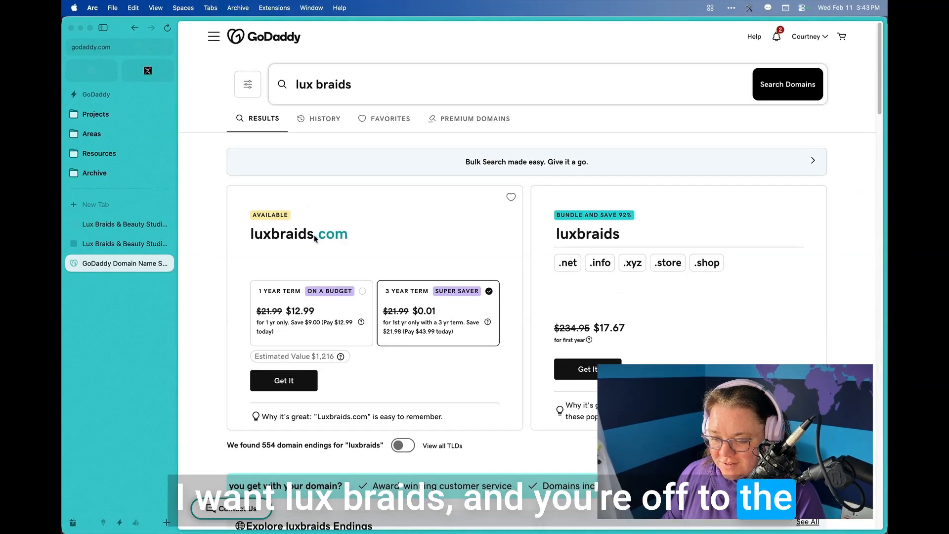
- Switch back to the website preview and view the homepage up to its hero section
left_click(125, 244)
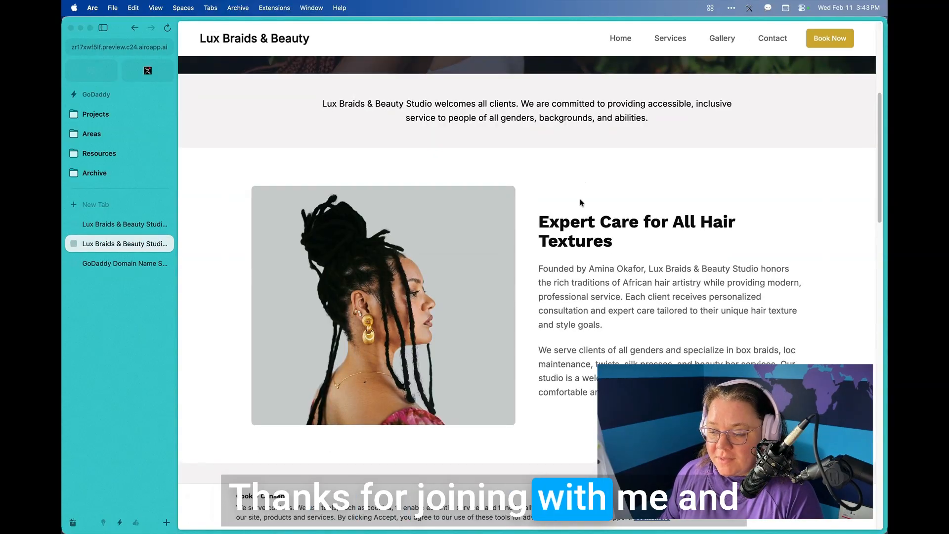
scroll(581, 195, "up", 5)
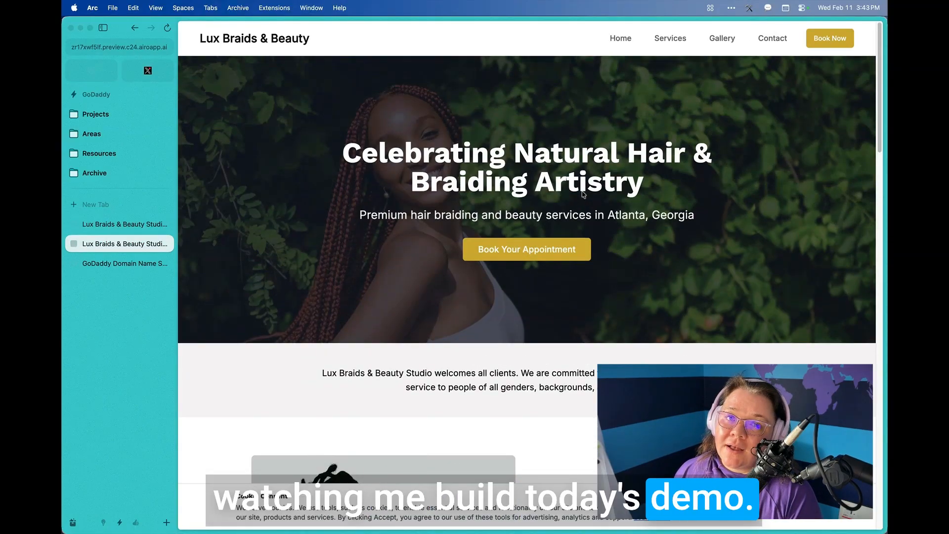